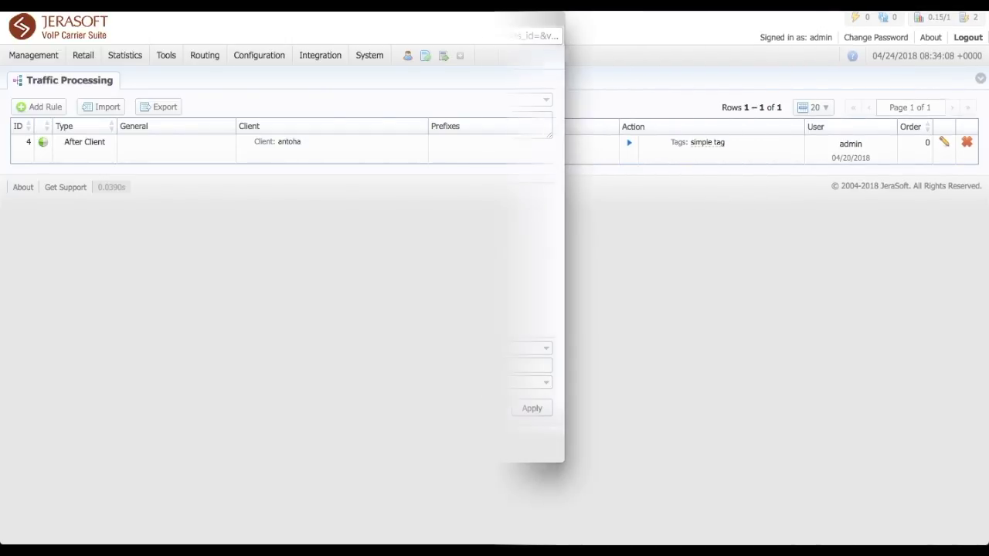
- Set both the source and destination code decks of the traffic processing rule to EU codenames
{"action": "mouse_move", "coordinate": [111, 347]}
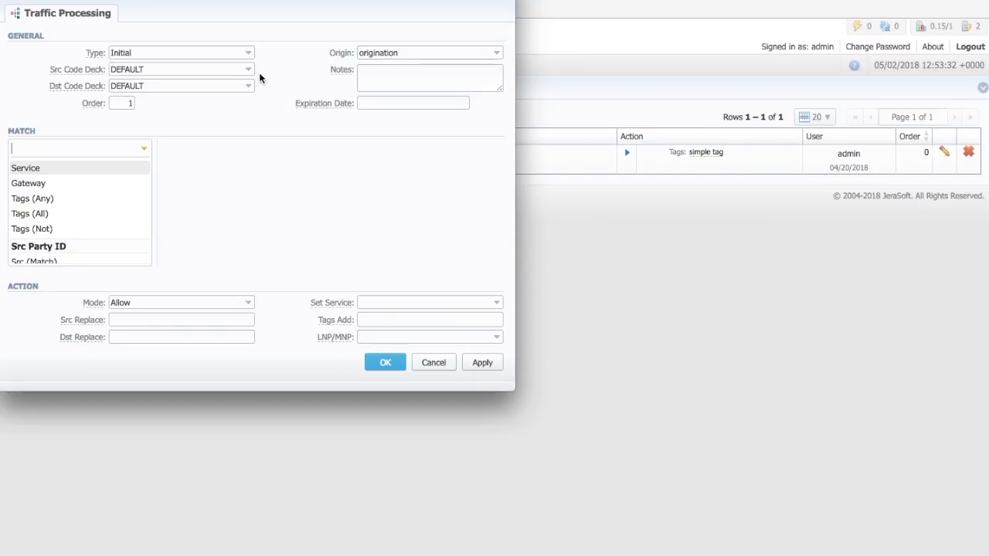
{"action": "left_click", "coordinate": [248, 72]}
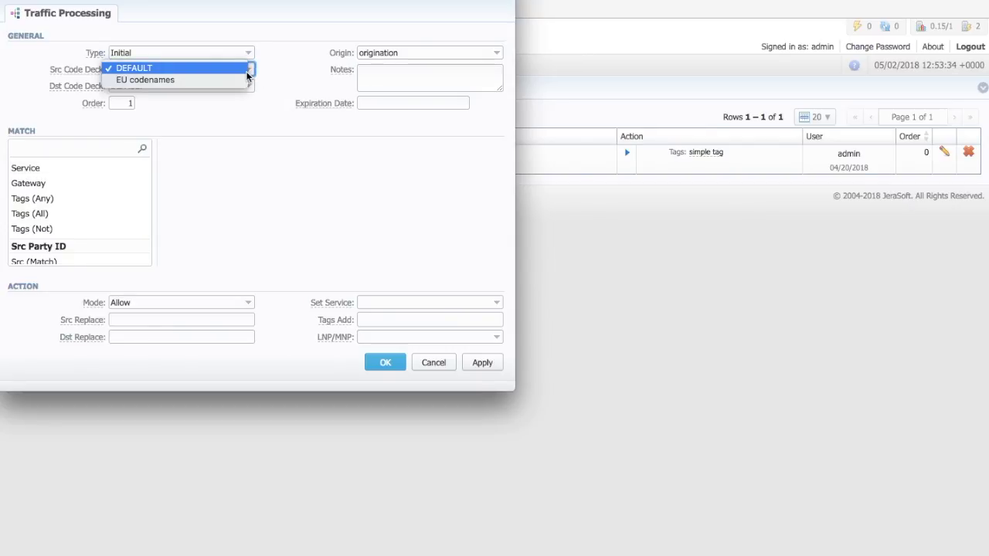
{"action": "left_click", "coordinate": [246, 81]}
{"action": "left_click", "coordinate": [250, 86]}
{"action": "left_click", "coordinate": [234, 96]}
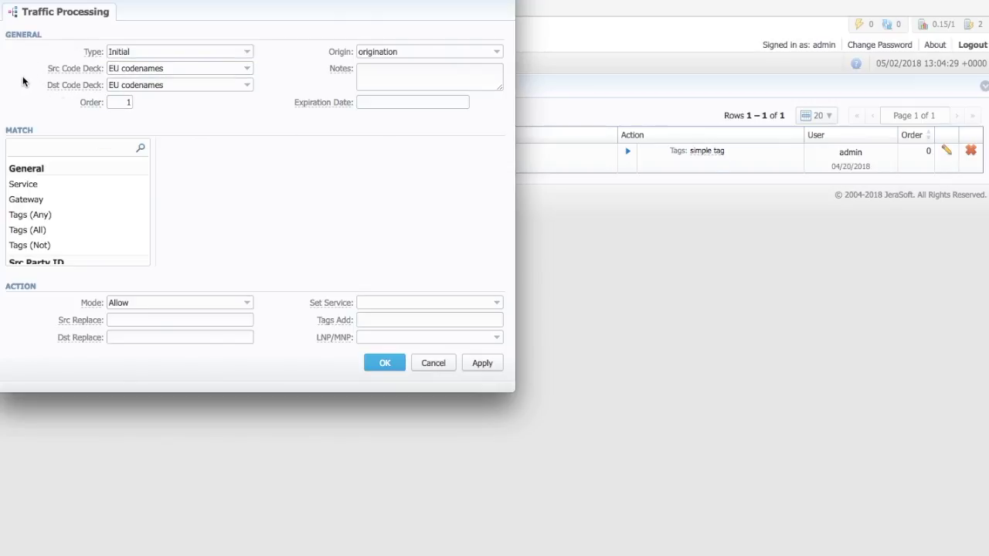
- Add the match conditions Src Prefixes Names (Any) and Dst Prefixes Names (Any) to the rule
{"action": "left_click", "coordinate": [55, 148]}
{"action": "type", "text": "SRC"}
{"action": "left_click", "coordinate": [128, 230]}
{"action": "type", "text": "DST"}
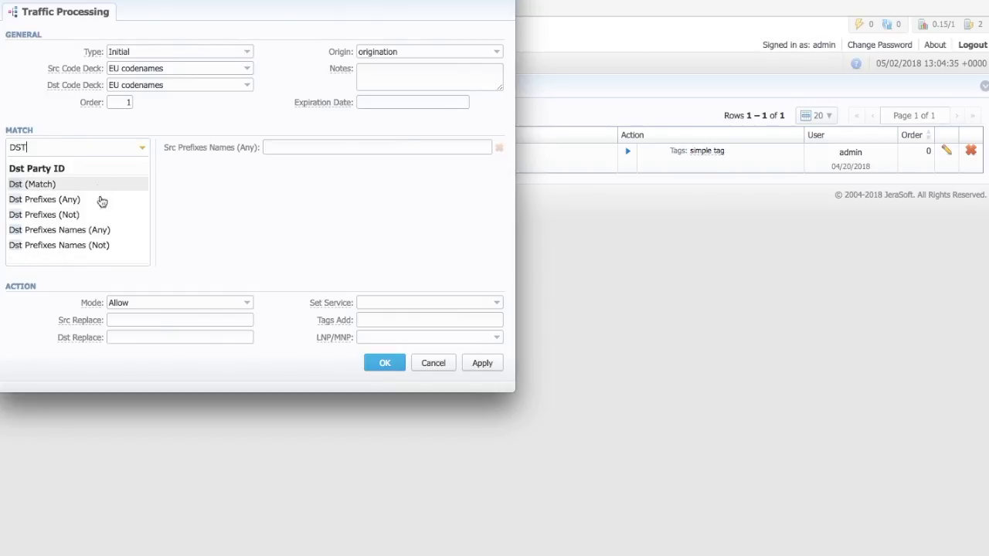
{"action": "left_click", "coordinate": [116, 230]}
- Set Src and Dst Prefixes Names (Any) to Europe and have the rule add the tag inside EUROPE
{"action": "left_click", "coordinate": [288, 147]}
{"action": "type", "text": "Eur"}
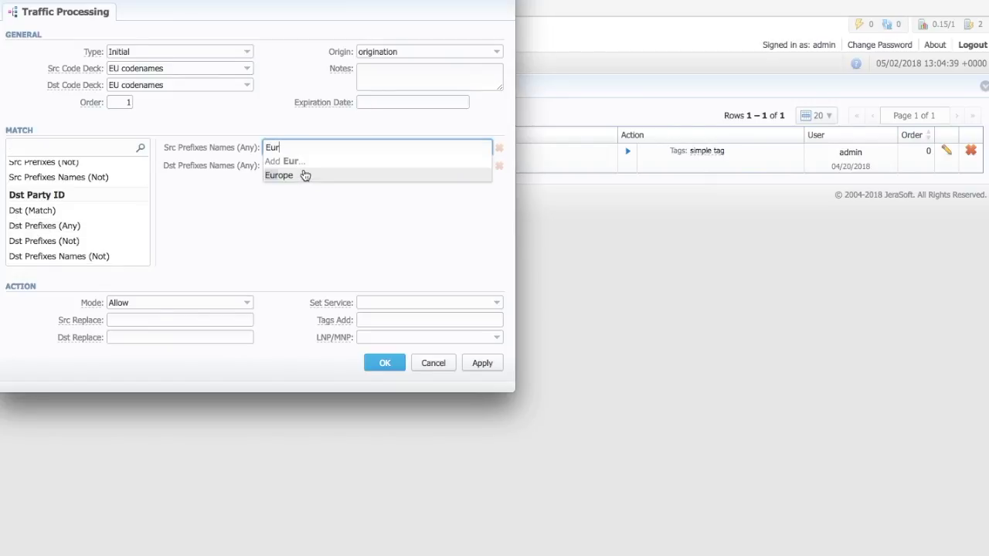
{"action": "left_click", "coordinate": [305, 175]}
{"action": "left_click", "coordinate": [299, 164]}
{"action": "type", "text": "EUr"}
{"action": "left_click", "coordinate": [301, 193]}
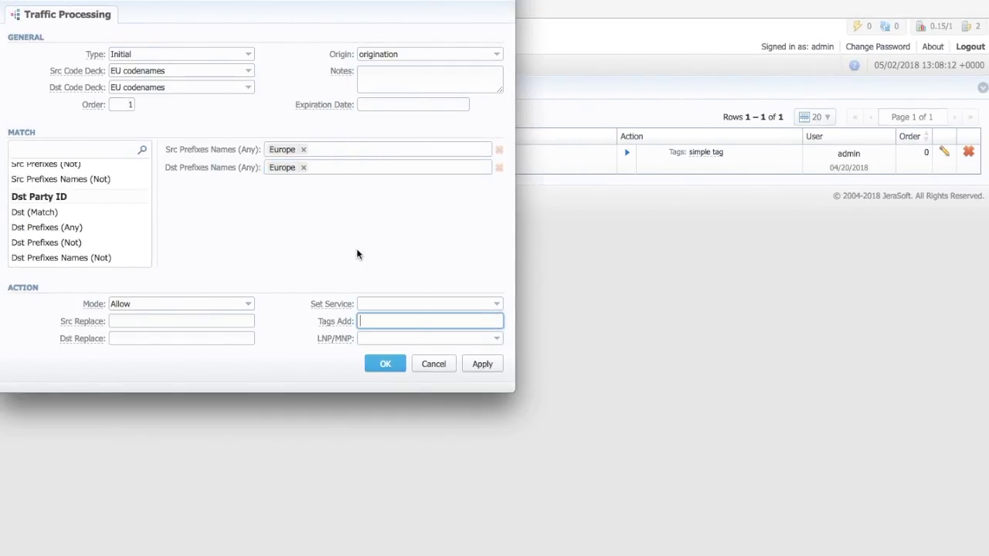
{"action": "type", "text": "insid"}
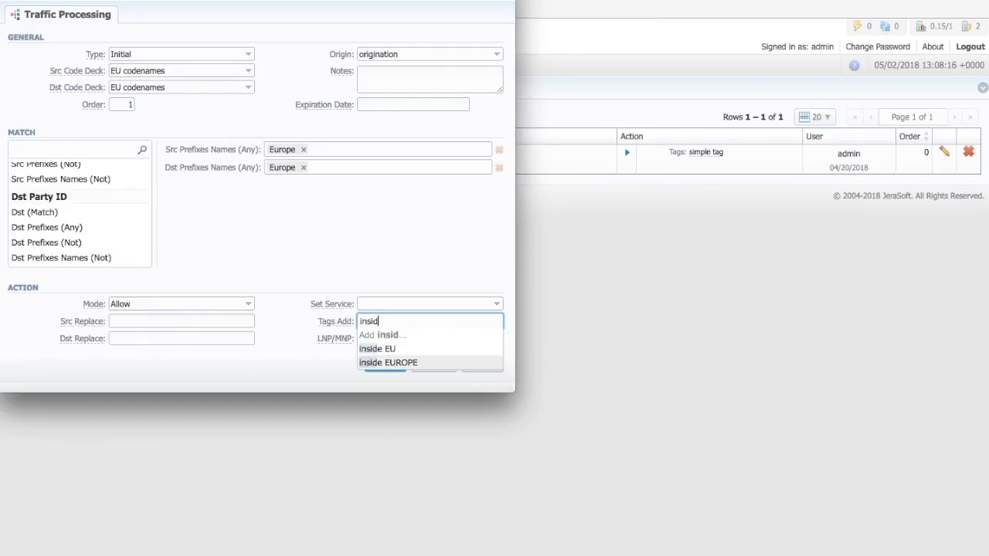
{"action": "left_click", "coordinate": [388, 362]}
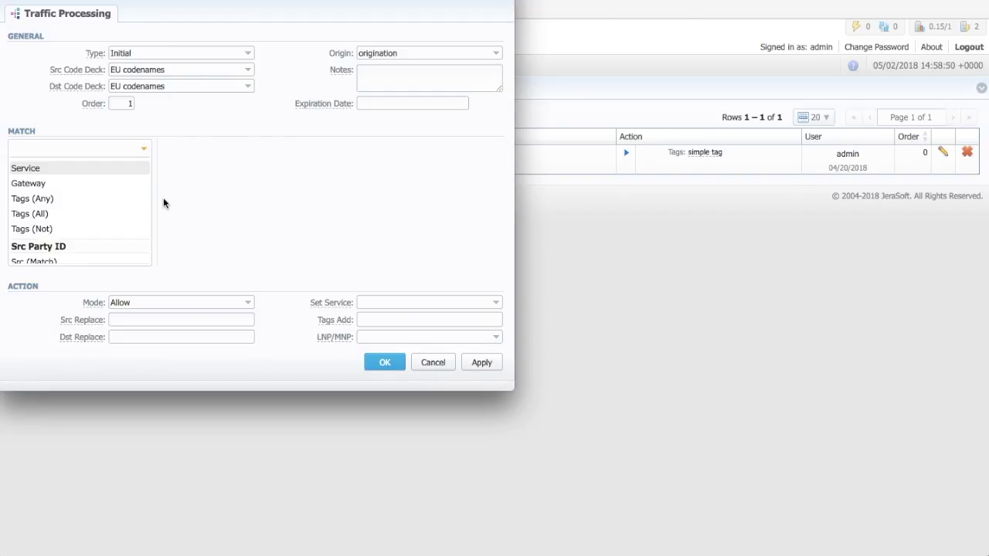
- Add the match conditions Src Prefixes Names (Any) and Dst Prefixes Names (Not) to the outside-Europe rule
{"action": "scroll", "coordinate": [105, 239], "scroll_direction": "down", "scroll_amount": 3}
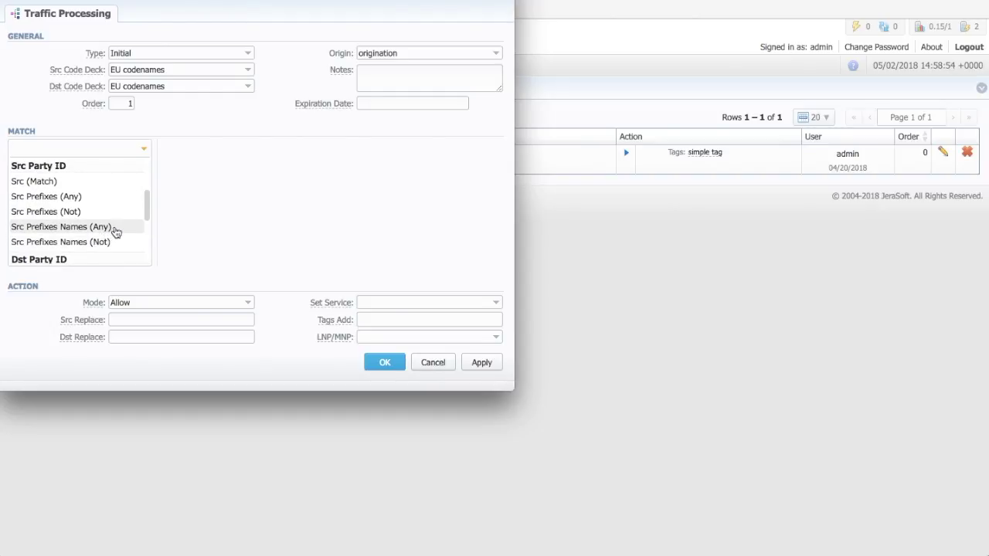
{"action": "left_click", "coordinate": [115, 232]}
{"action": "scroll", "coordinate": [115, 232], "scroll_direction": "down", "scroll_amount": 3}
{"action": "scroll", "coordinate": [114, 232], "scroll_direction": "down", "scroll_amount": 1}
{"action": "left_click", "coordinate": [106, 243]}
- Set both Src Prefixes Names (Any) and Dst Prefixes Names (Not) to Europe
{"action": "left_click", "coordinate": [288, 147]}
{"action": "type", "text": "Eu"}
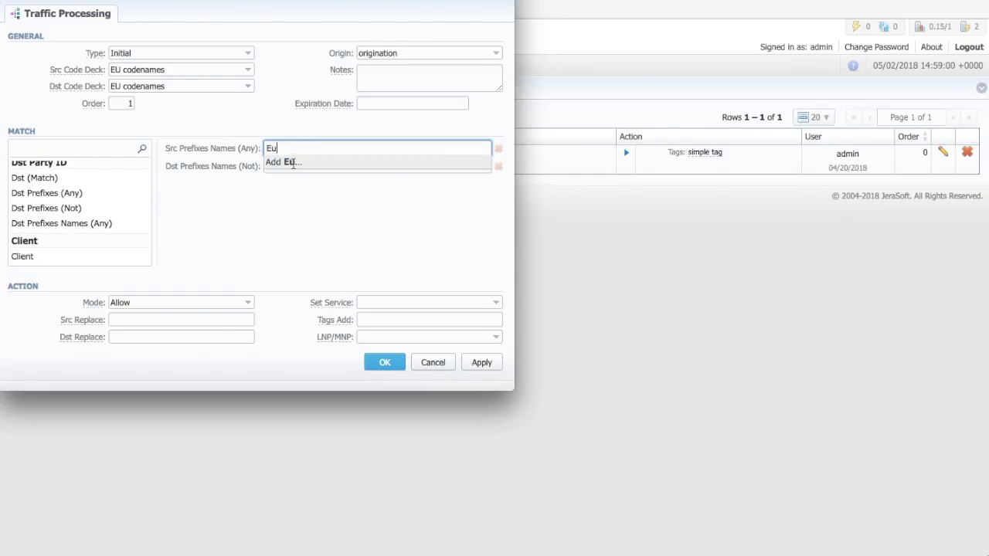
{"action": "type", "text": "rope"}
{"action": "left_click", "coordinate": [312, 165]}
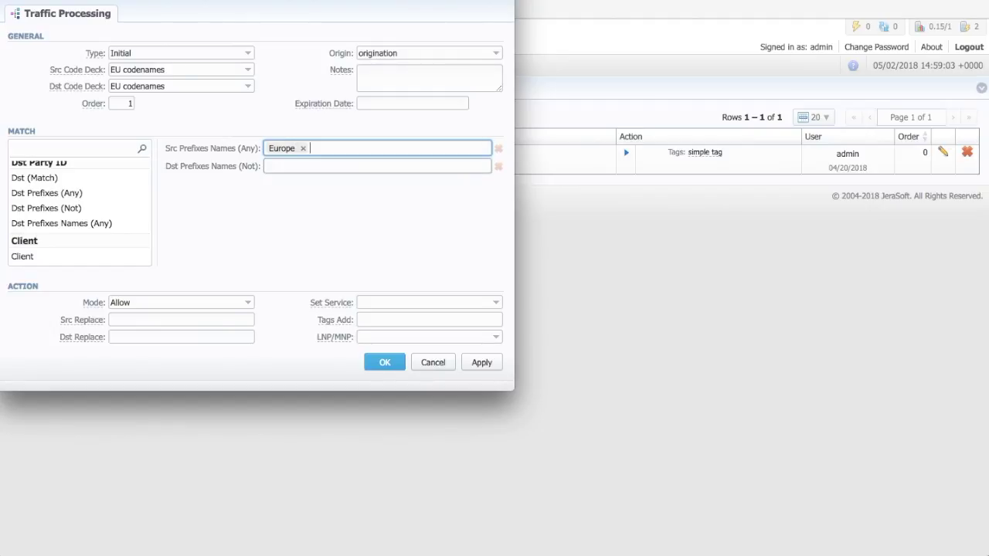
{"action": "left_click", "coordinate": [318, 166]}
{"action": "type", "text": "Europe"}
{"action": "key", "text": "Return"}
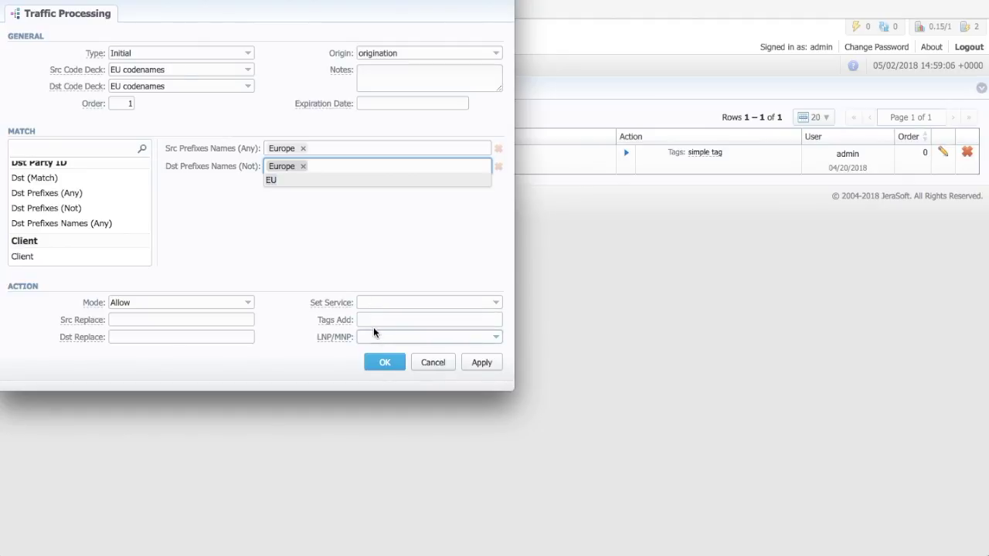
- Have the rule add the new tag outside EUROPE to matching traffic
{"action": "left_click", "coordinate": [380, 321]}
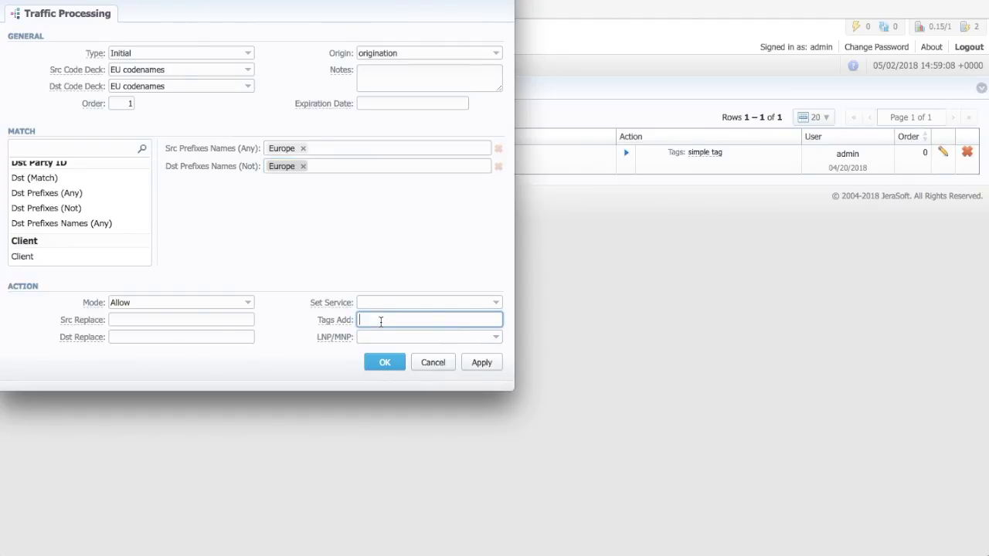
{"action": "type", "text": "outside EUROE"}
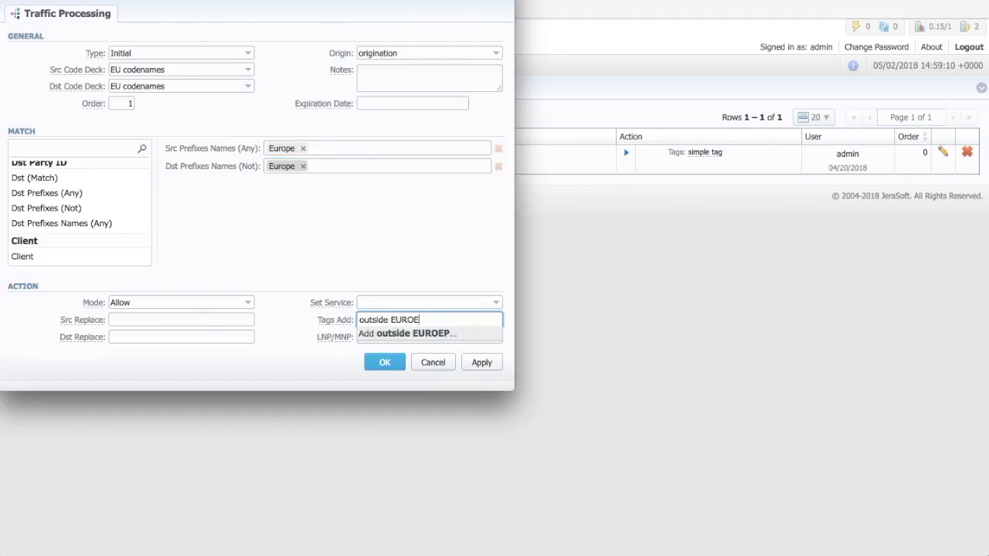
{"action": "key", "text": "BackSpace"}
{"action": "type", "text": "PE"}
{"action": "key", "text": "Return"}
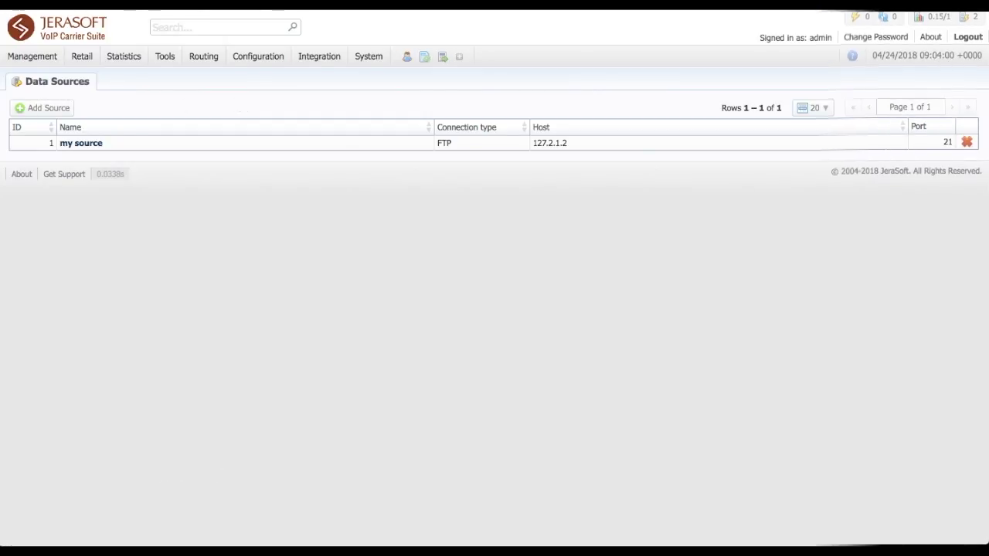
- Open a new data source entry, and open the saved queries of the Summary Report
{"action": "left_click", "coordinate": [44, 107]}
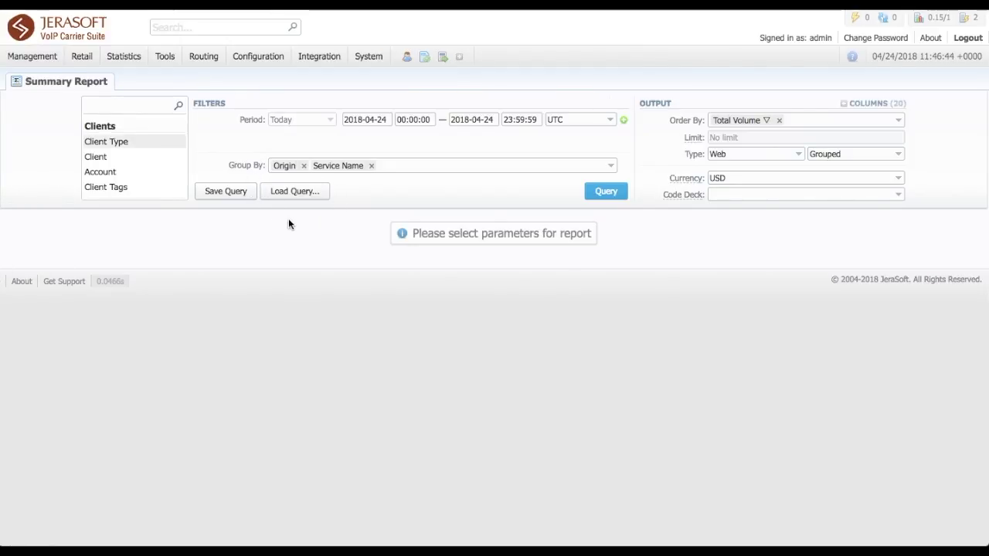
{"action": "left_click", "coordinate": [292, 195]}
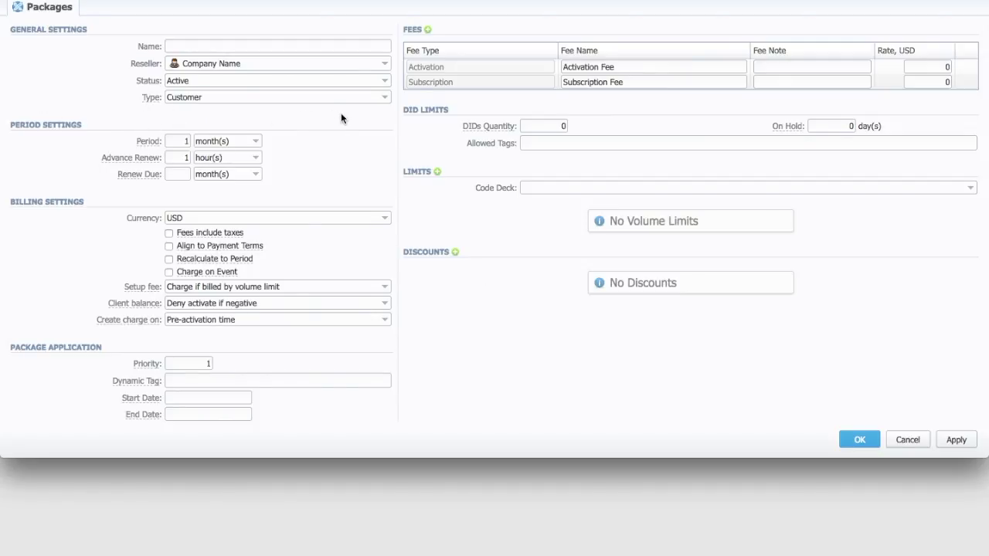
- Open the choices for the package type in the general settings of the new package
{"action": "left_click", "coordinate": [359, 96]}
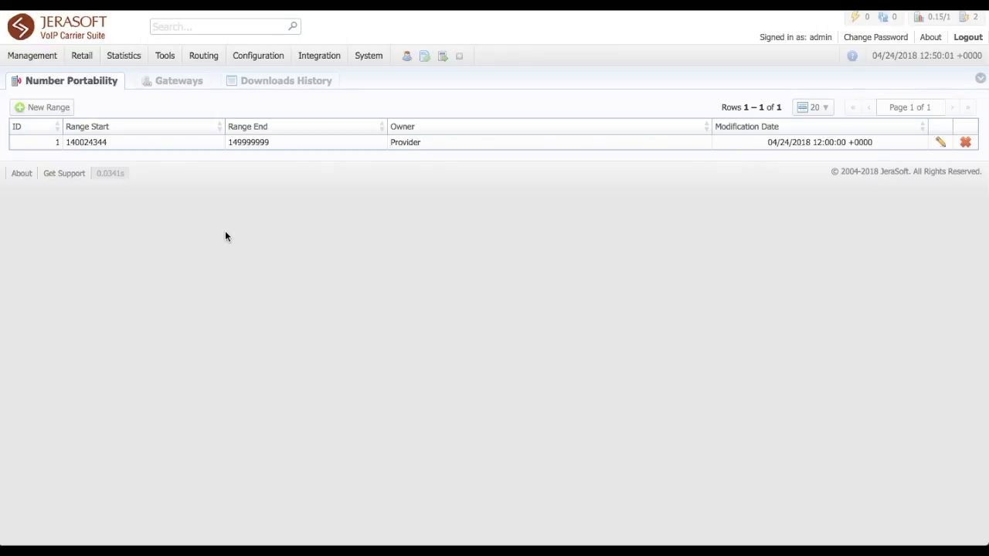
- View the number portability gateways and the downloads history
{"action": "left_click", "coordinate": [182, 92]}
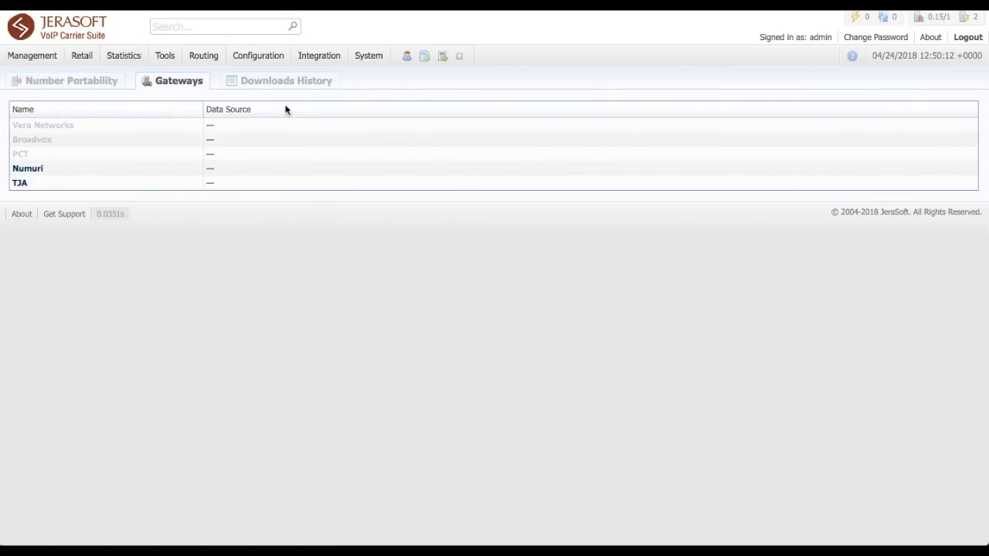
{"action": "left_click", "coordinate": [301, 82]}
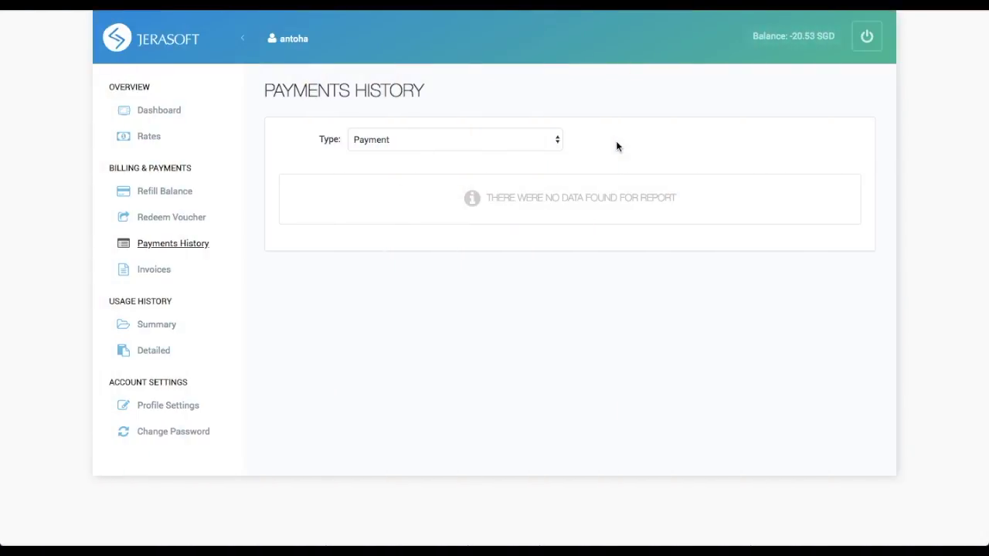
- In the client portal, examine the type choices of the payments history and the owner choices of the rates
{"action": "left_click", "coordinate": [521, 141]}
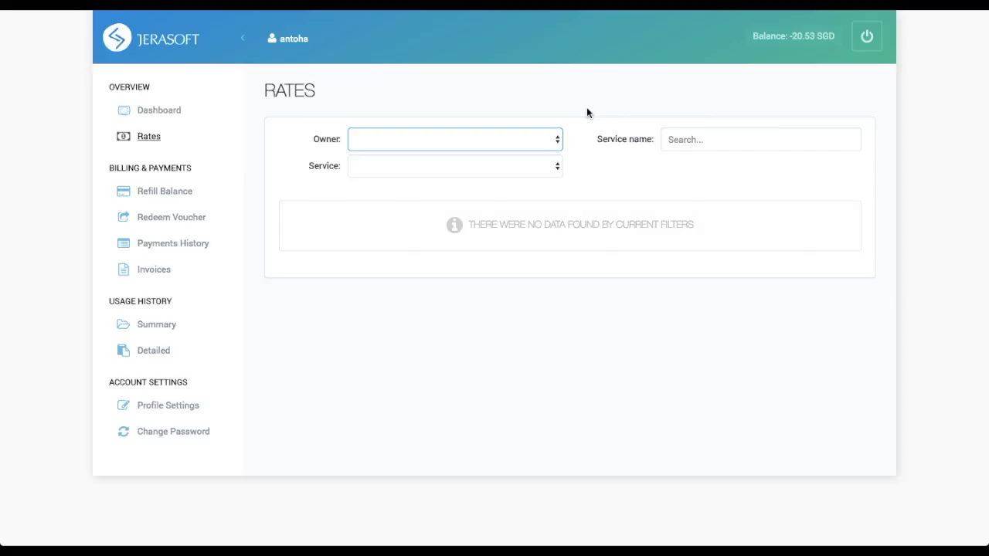
{"action": "left_click", "coordinate": [536, 136]}
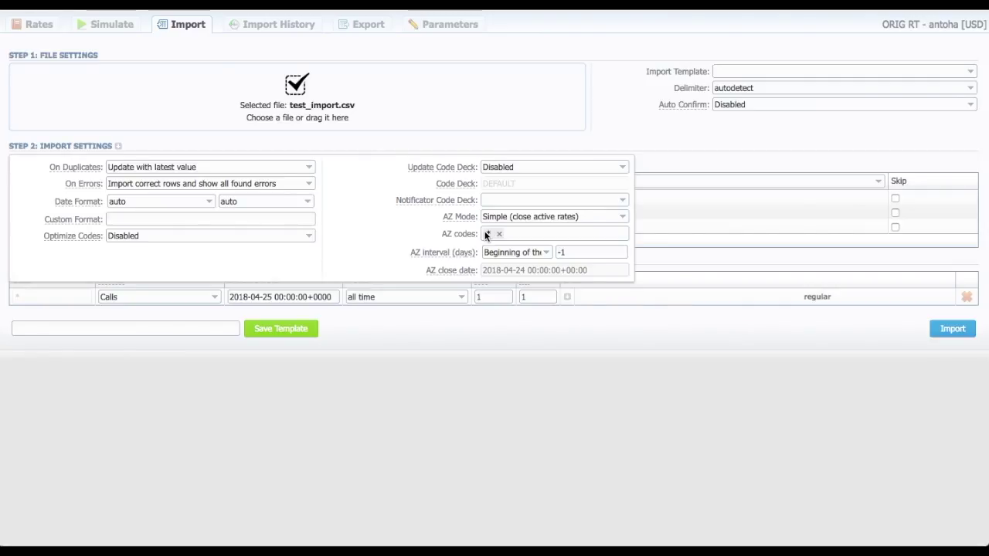
- Open the field choices for the unassigned column of test_import.csv in the rate import
{"action": "left_click", "coordinate": [649, 181]}
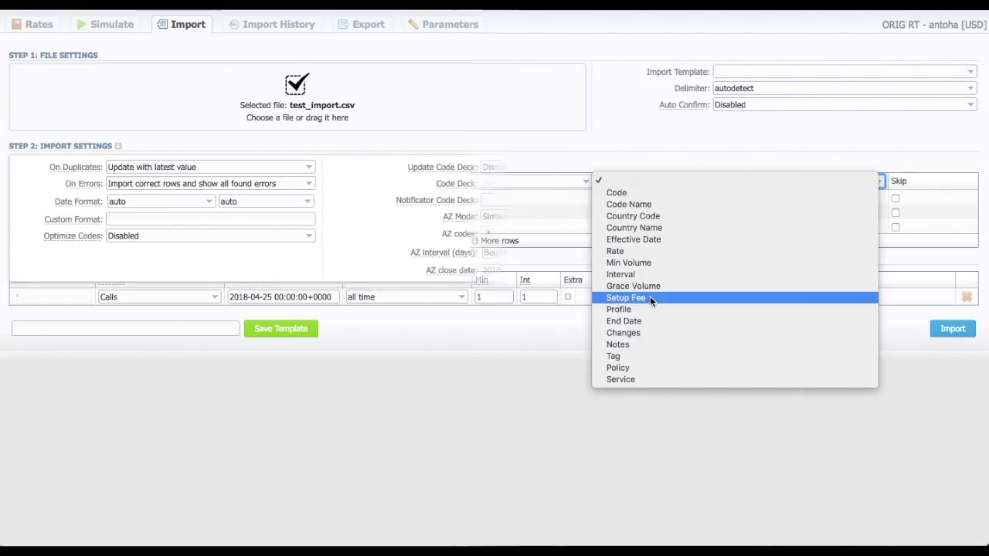